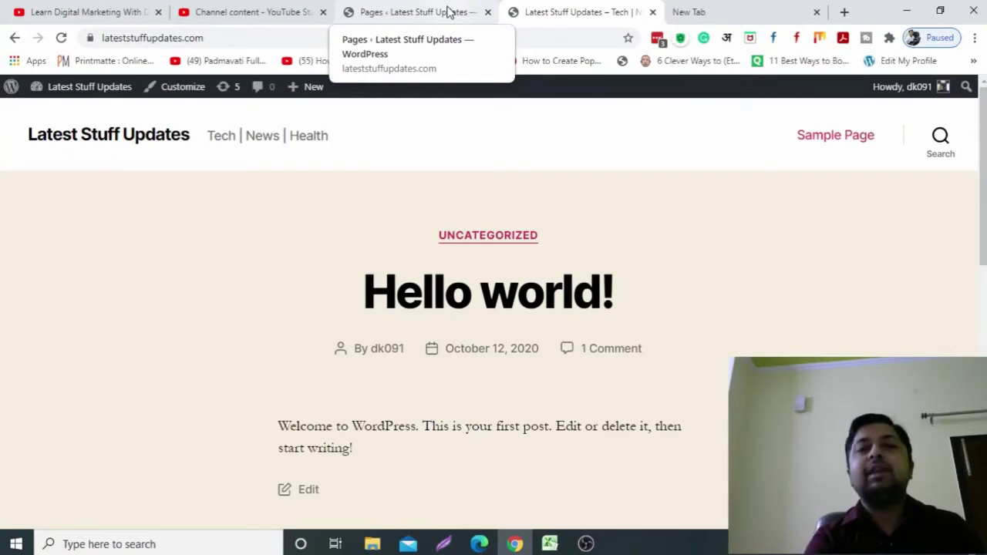
- Switch to the Latest Stuff Updates site admin, look over its page list and open the Dashboard
{"action": "left_click", "coordinate": [448, 12]}
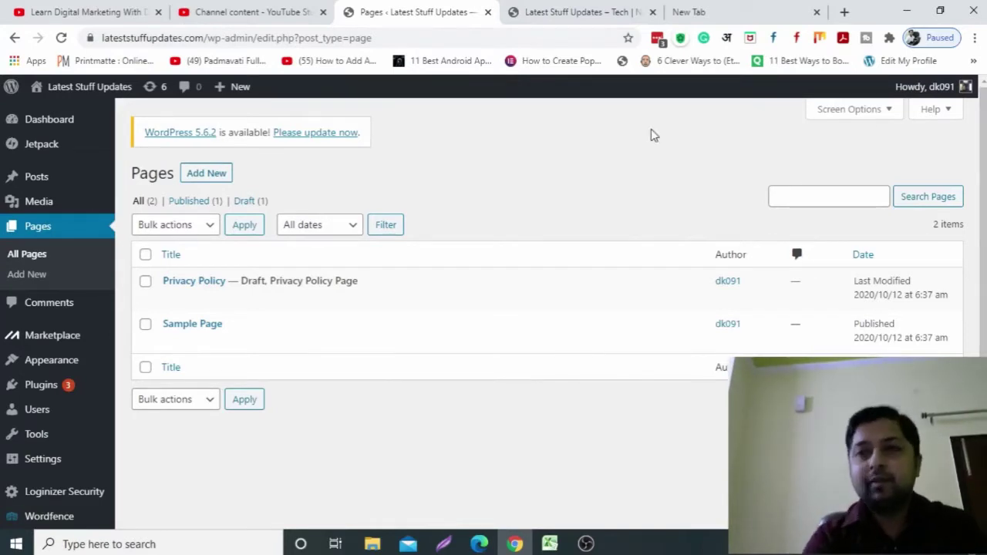
{"action": "scroll", "coordinate": [980, 231], "scroll_direction": "down", "scroll_amount": 1}
{"action": "scroll", "coordinate": [980, 231], "scroll_direction": "up", "scroll_amount": 1}
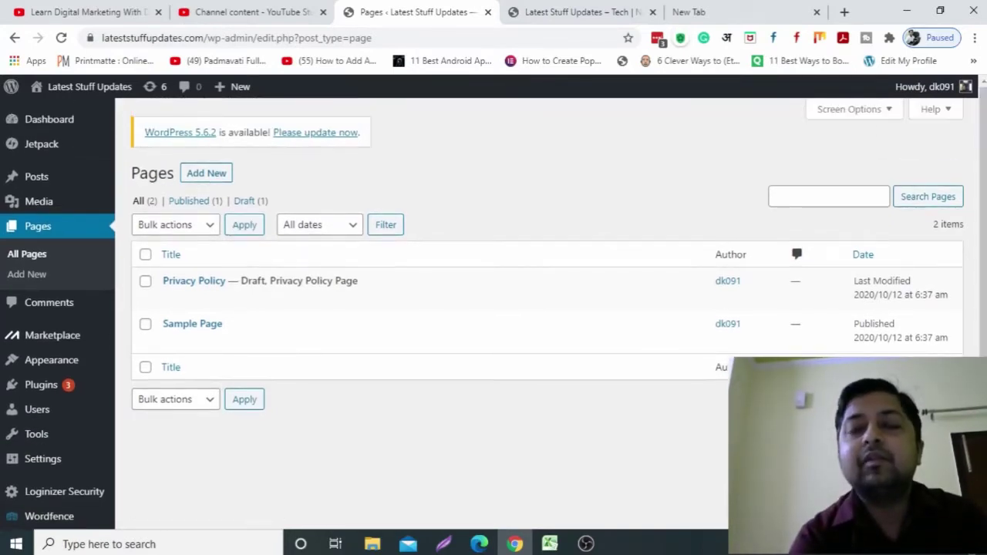
{"action": "mouse_move", "coordinate": [239, 275]}
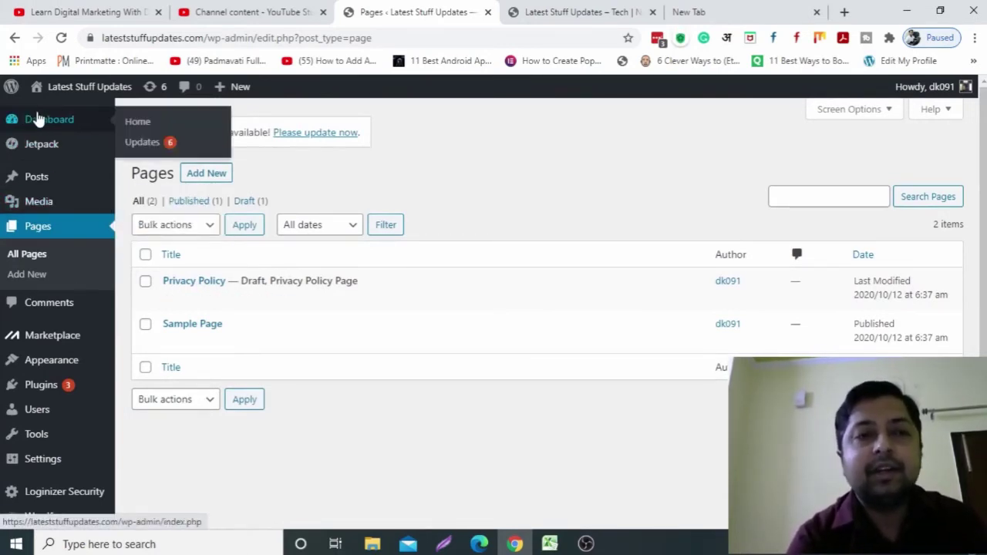
{"action": "left_click", "coordinate": [199, 174]}
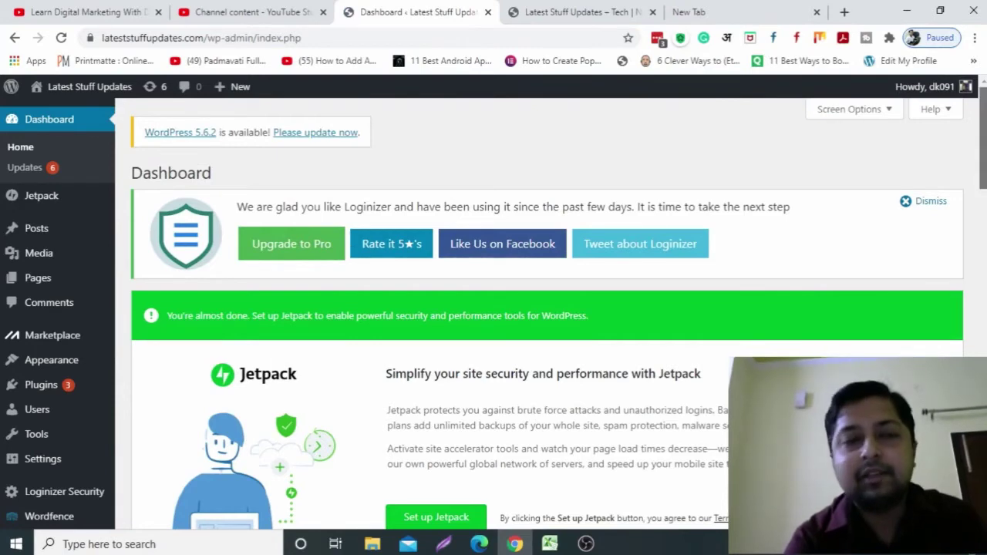
{"action": "scroll", "coordinate": [983, 139], "scroll_direction": "down", "scroll_amount": 5}
{"action": "scroll", "coordinate": [983, 139], "scroll_direction": "up", "scroll_amount": 5}
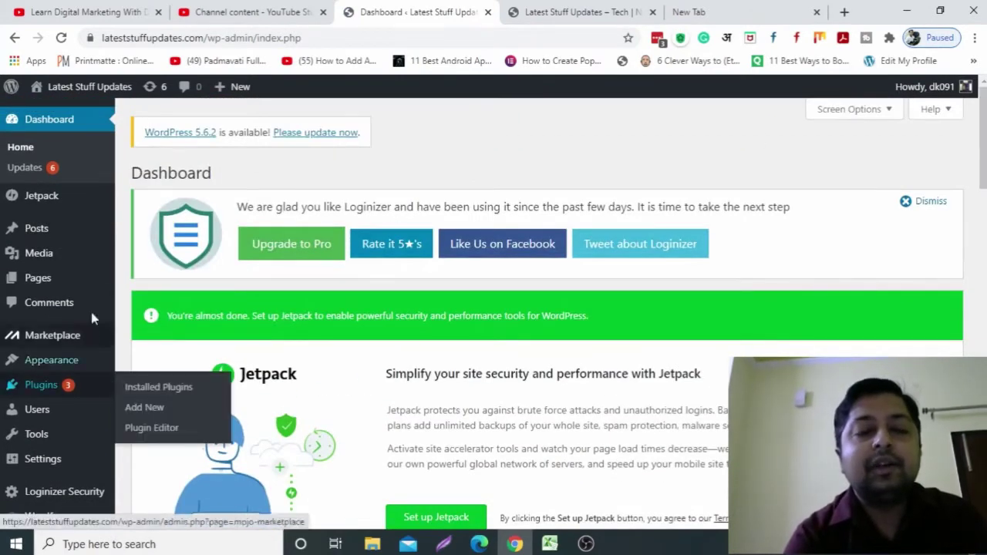
- Open the Privacy Policy draft for editing from the list of all pages and look over its content area and publishing options
{"action": "mouse_move", "coordinate": [71, 284]}
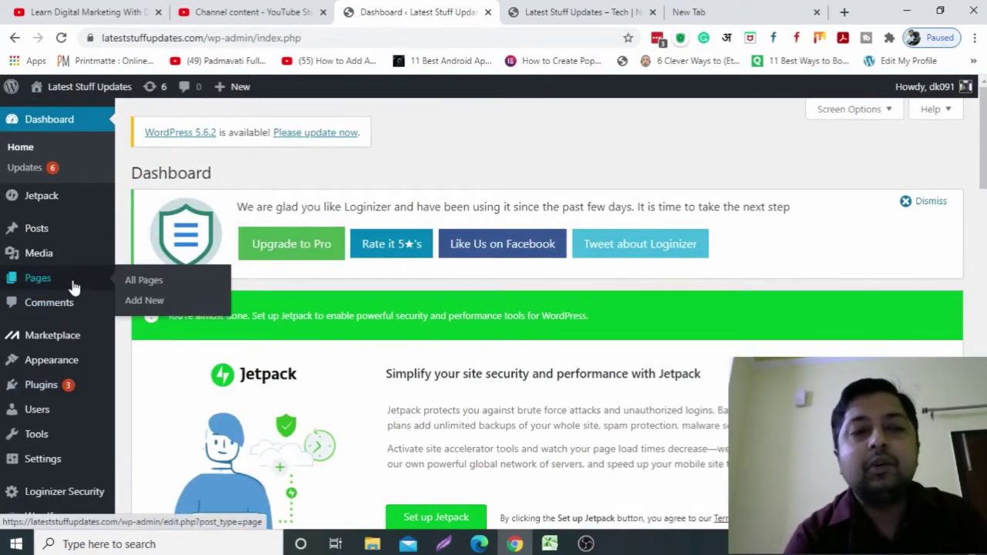
{"action": "left_click", "coordinate": [150, 284]}
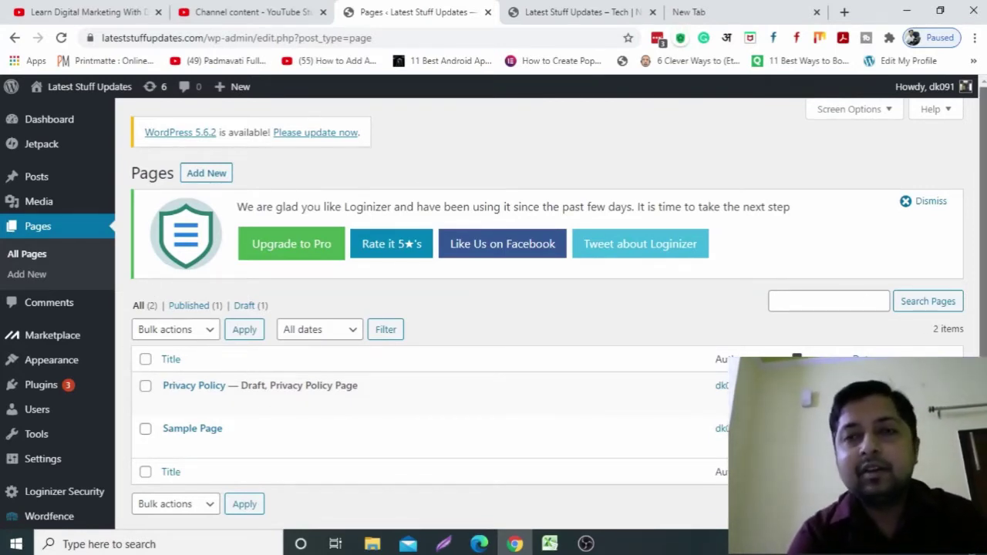
{"action": "scroll", "coordinate": [982, 231], "scroll_direction": "down", "scroll_amount": 1}
{"action": "scroll", "coordinate": [539, 309], "scroll_direction": "up", "scroll_amount": 1}
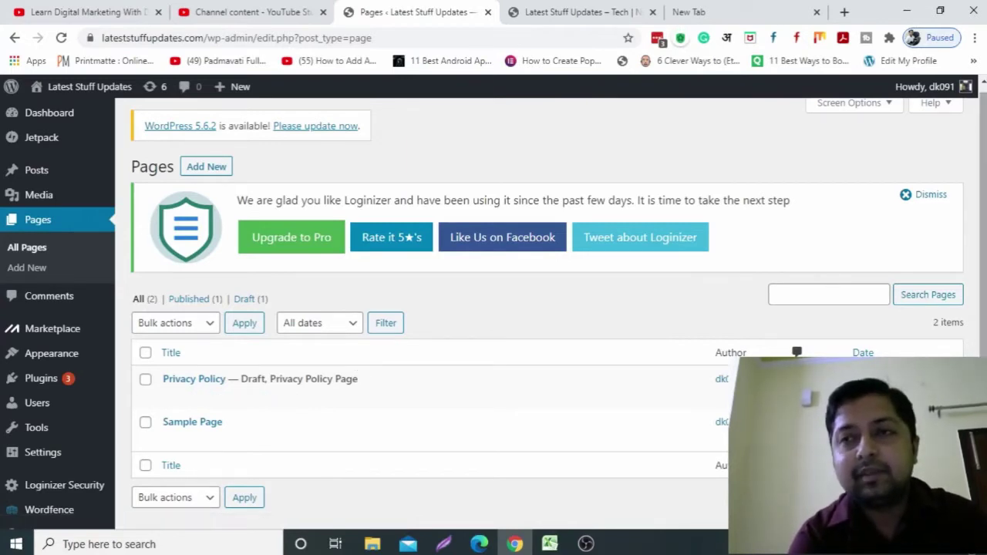
{"action": "scroll", "coordinate": [817, 281], "scroll_direction": "down", "scroll_amount": 1}
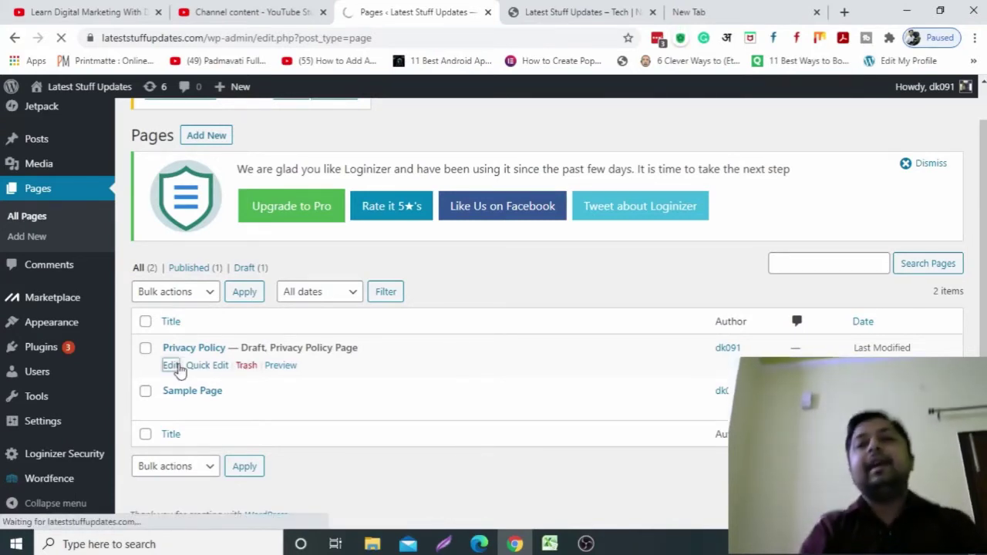
{"action": "left_click", "coordinate": [177, 367]}
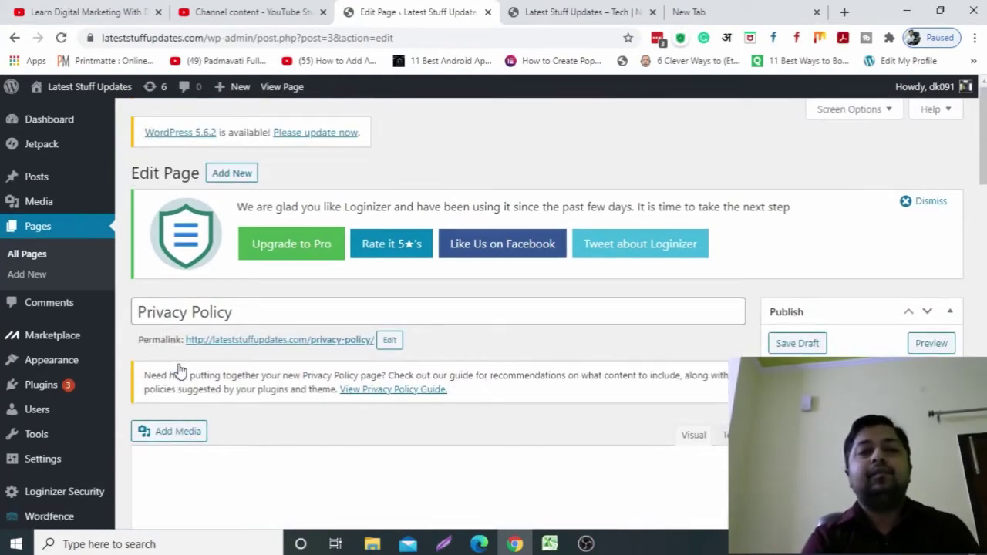
{"action": "left_click_drag", "start_coordinate": [984, 139], "coordinate": [983, 197]}
{"action": "scroll", "coordinate": [432, 309], "scroll_direction": "up", "scroll_amount": 1}
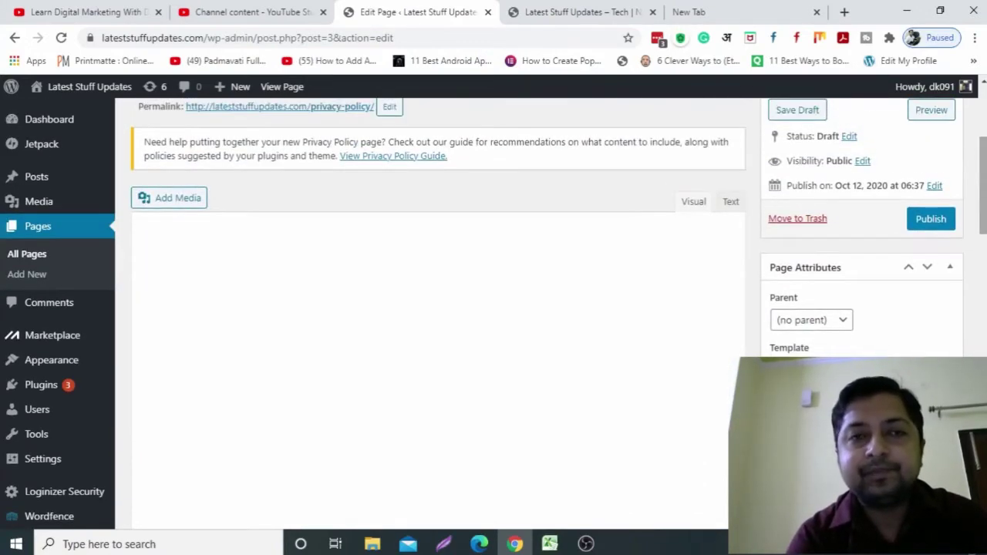
{"action": "scroll", "coordinate": [432, 308], "scroll_direction": "up", "scroll_amount": 1}
{"action": "scroll", "coordinate": [431, 309], "scroll_direction": "up", "scroll_amount": 1}
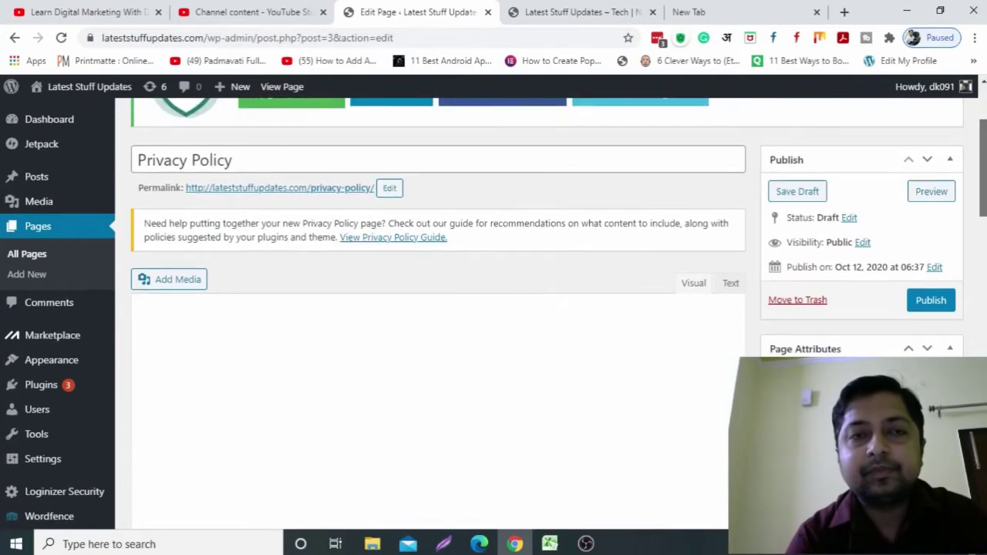
{"action": "left_click_drag", "start_coordinate": [983, 177], "coordinate": [971, 310]}
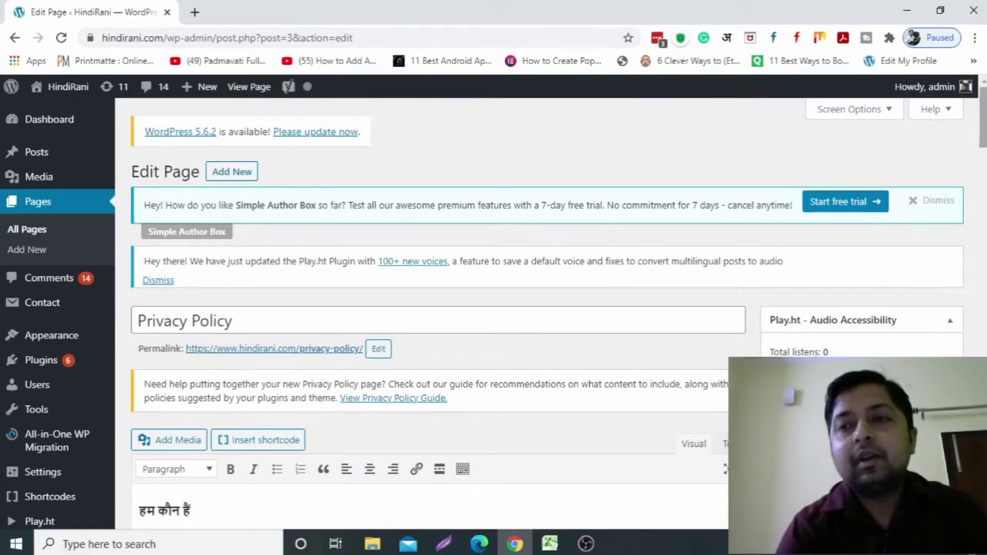
- Examine the opening sections of HindiRani's Privacy Policy page, covering the website address, comments, media and cookies
{"action": "left_click_drag", "start_coordinate": [984, 140], "coordinate": [984, 120]}
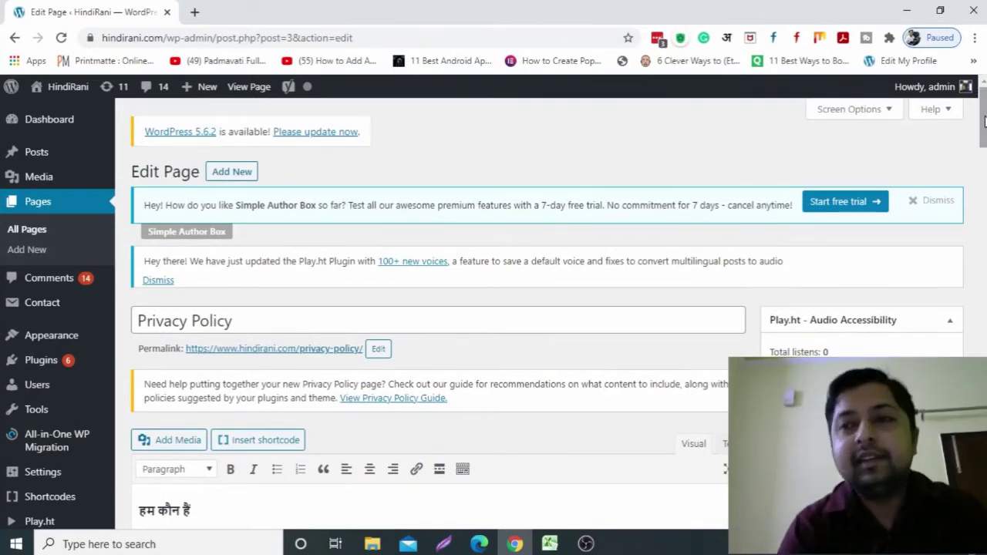
{"action": "mouse_move", "coordinate": [985, 122]}
{"action": "left_mouse_down"}
{"action": "mouse_move", "coordinate": [985, 189]}
{"action": "mouse_move", "coordinate": [985, 112]}
{"action": "mouse_move", "coordinate": [979, 236]}
{"action": "mouse_move", "coordinate": [983, 112]}
{"action": "left_mouse_up"}
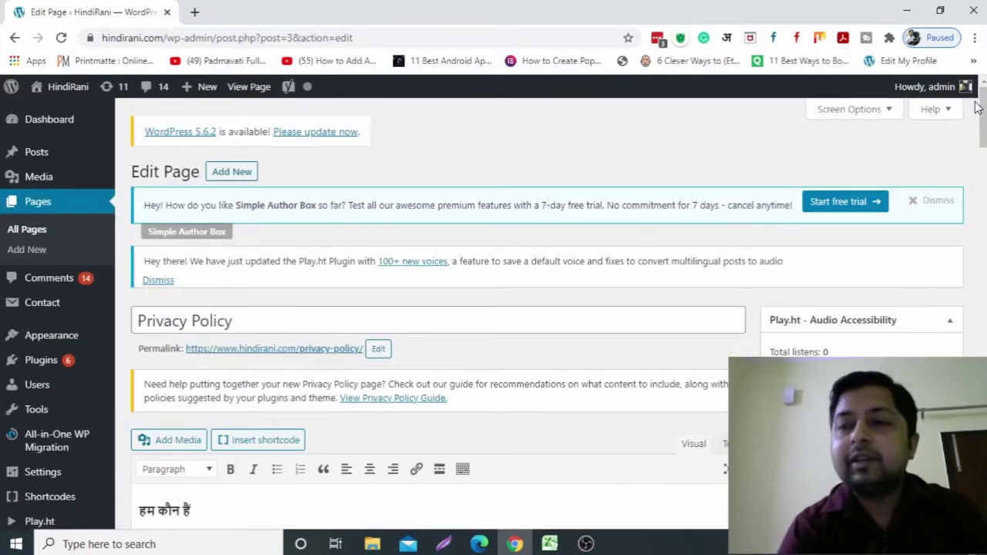
{"action": "left_click_drag", "start_coordinate": [981, 115], "coordinate": [985, 162]}
{"action": "scroll", "coordinate": [505, 247], "scroll_direction": "up", "scroll_amount": 1}
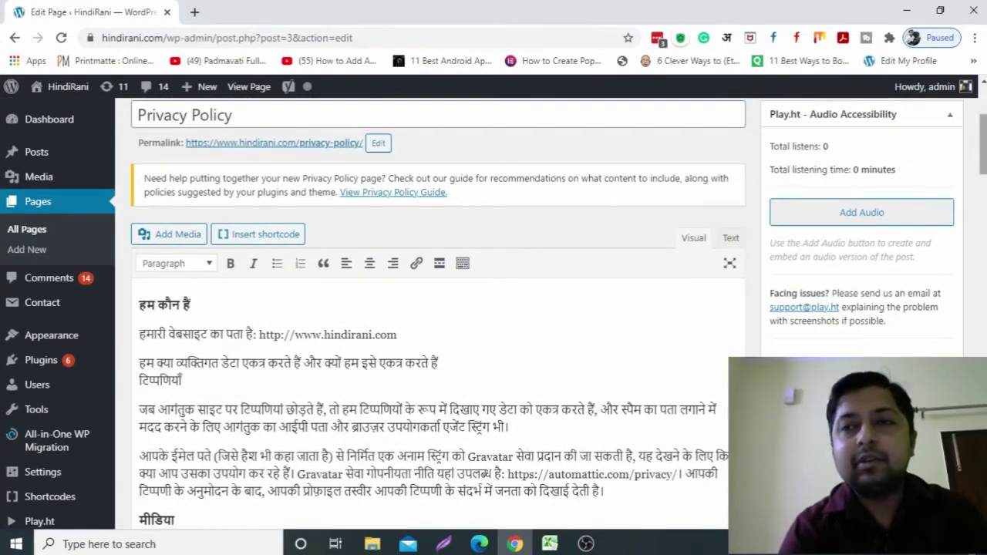
{"action": "scroll", "coordinate": [895, 209], "scroll_direction": "down", "scroll_amount": 3}
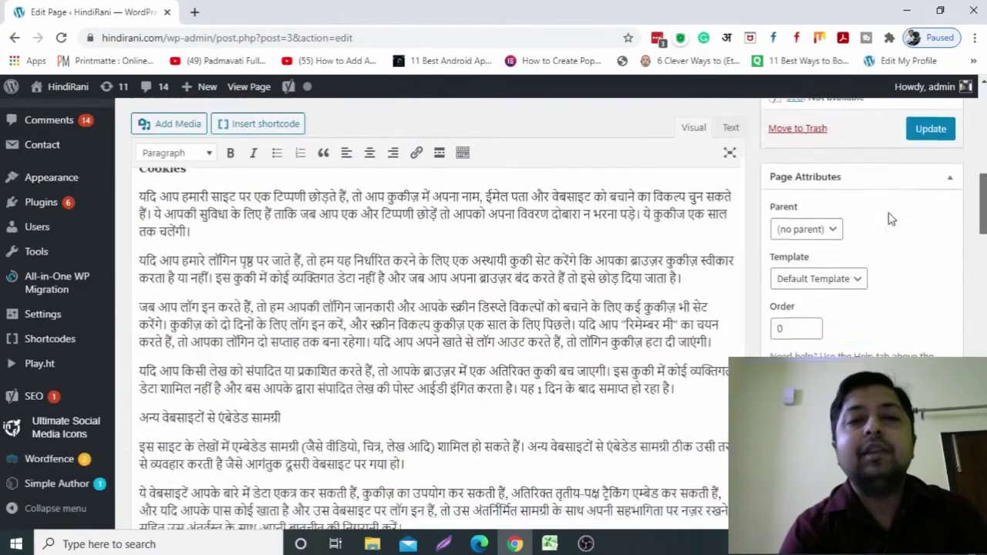
{"action": "scroll", "coordinate": [912, 189], "scroll_direction": "up", "scroll_amount": 2}
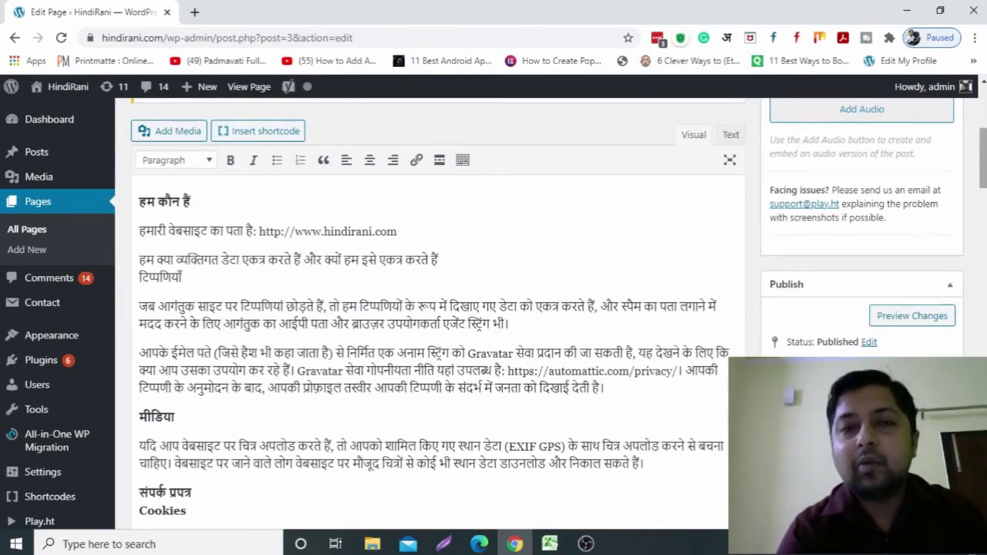
{"action": "scroll", "coordinate": [554, 249], "scroll_direction": "down", "scroll_amount": 1}
{"action": "scroll", "coordinate": [555, 250], "scroll_direction": "up", "scroll_amount": 2}
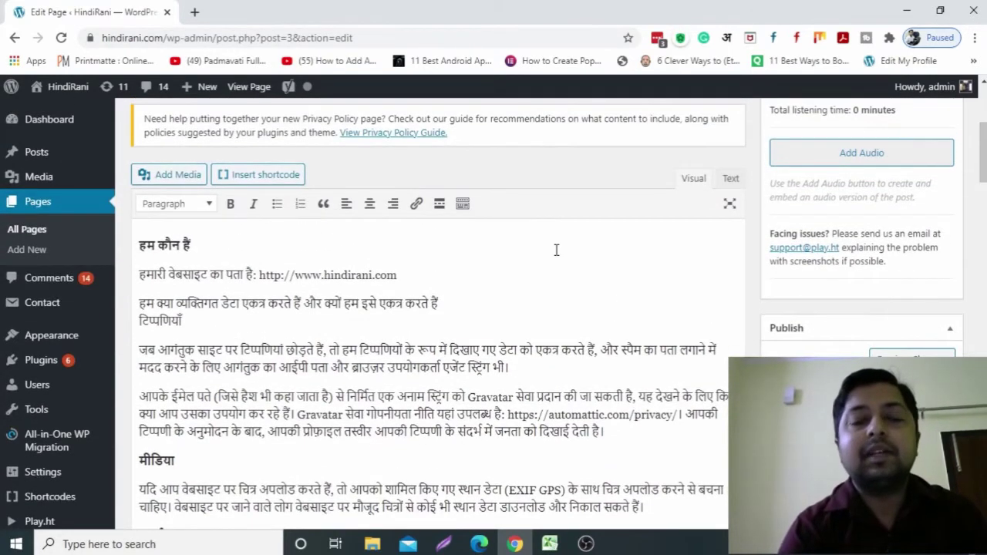
{"action": "scroll", "coordinate": [983, 170], "scroll_direction": "down", "scroll_amount": 2}
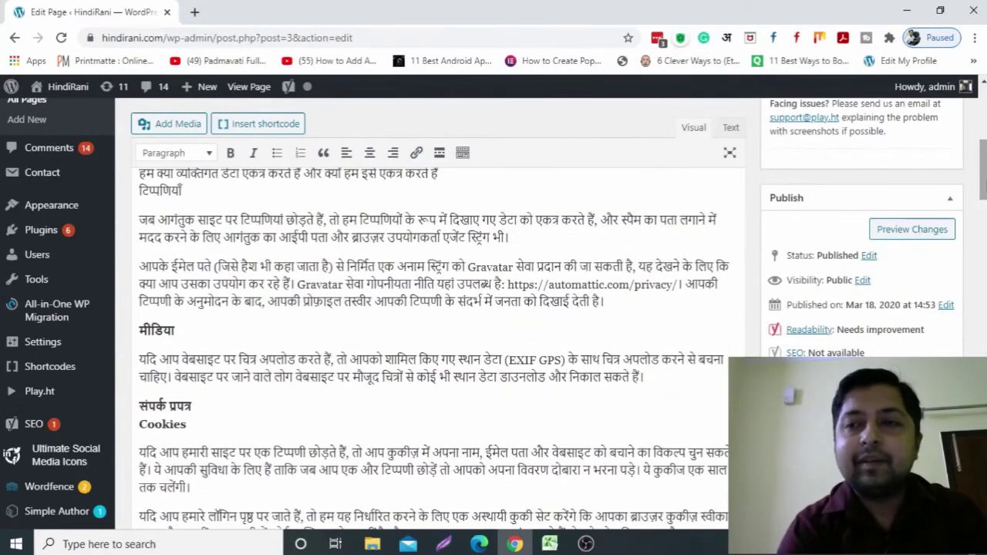
{"action": "scroll", "coordinate": [983, 169], "scroll_direction": "up", "scroll_amount": 2}
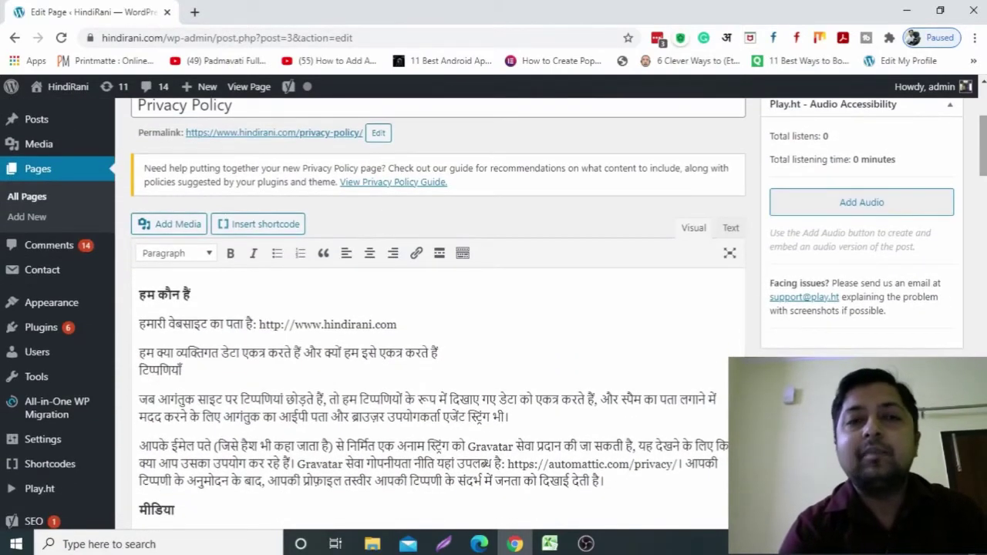
{"action": "scroll", "coordinate": [297, 265], "scroll_direction": "down", "scroll_amount": 1}
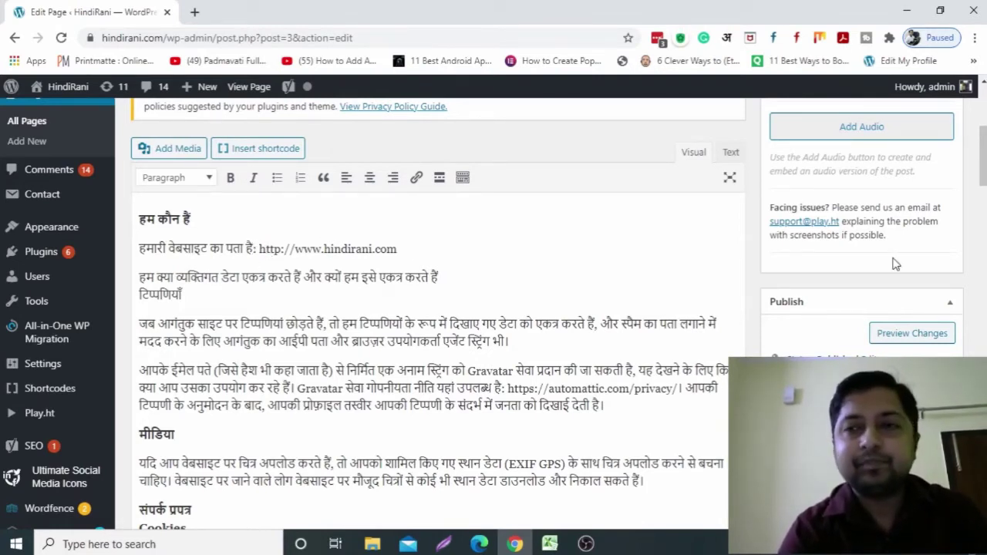
{"action": "scroll", "coordinate": [983, 154], "scroll_direction": "down", "scroll_amount": 1}
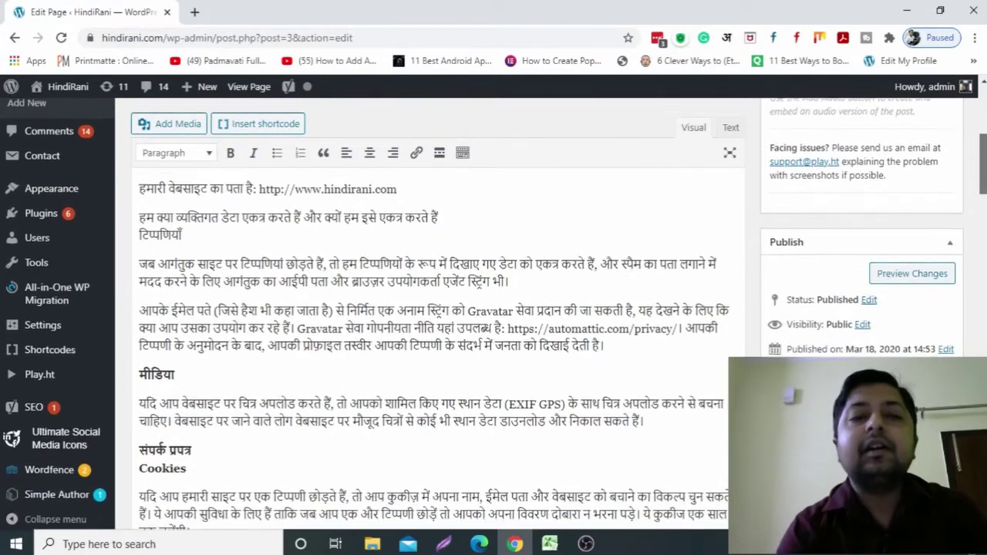
{"action": "scroll", "coordinate": [310, 273], "scroll_direction": "up", "scroll_amount": 1}
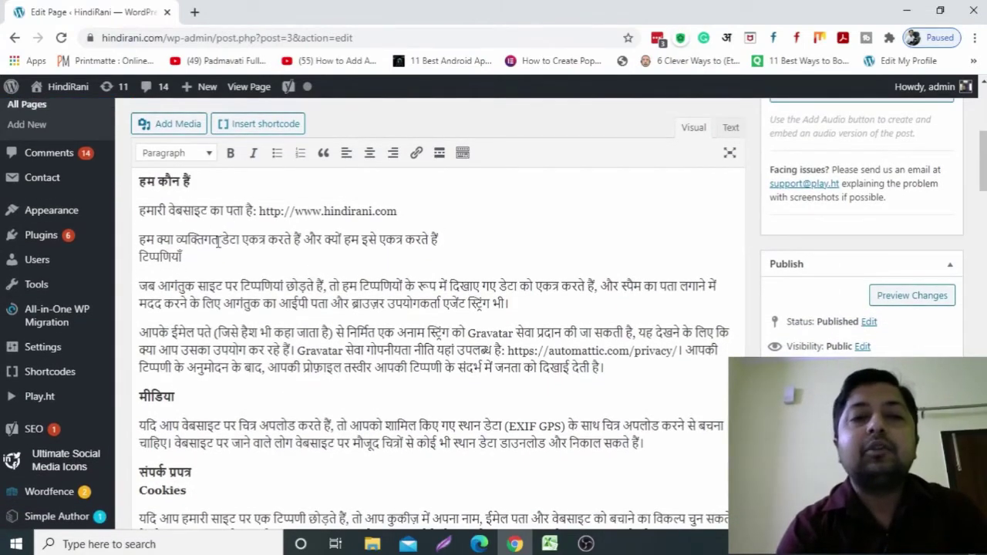
{"action": "scroll", "coordinate": [984, 161], "scroll_direction": "down", "scroll_amount": 1}
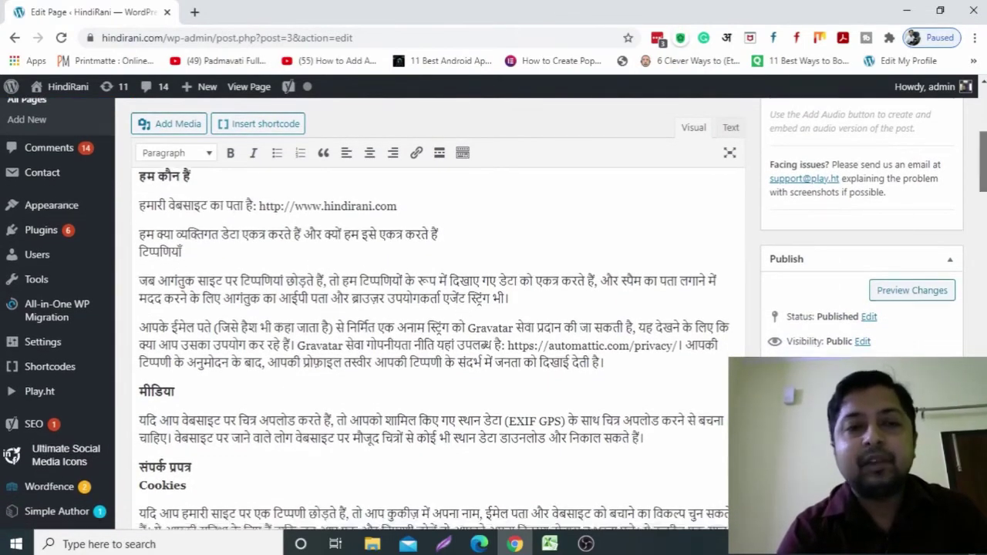
- Read the rest of HindiRani's privacy policy, covering embedded content, Analytics, data retention, data rights and where data is sent
{"action": "left_click_drag", "start_coordinate": [983, 161], "coordinate": [982, 255]}
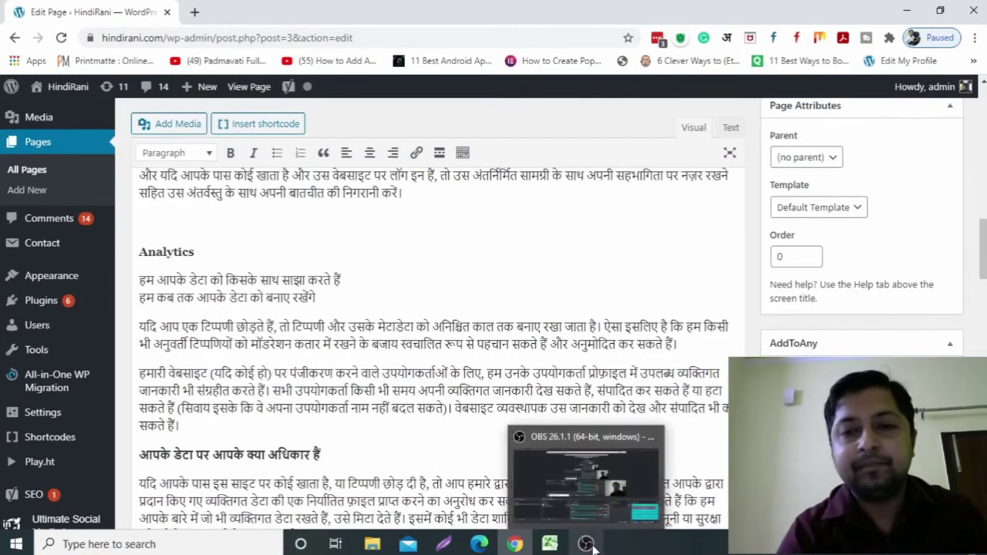
{"action": "left_click_drag", "start_coordinate": [983, 254], "coordinate": [983, 222]}
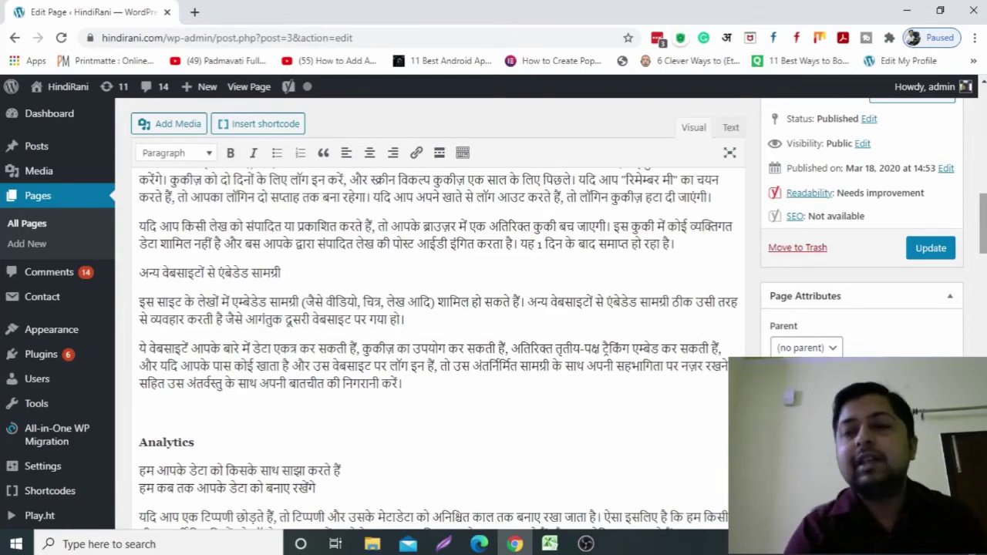
{"action": "scroll", "coordinate": [431, 347], "scroll_direction": "down", "scroll_amount": 7}
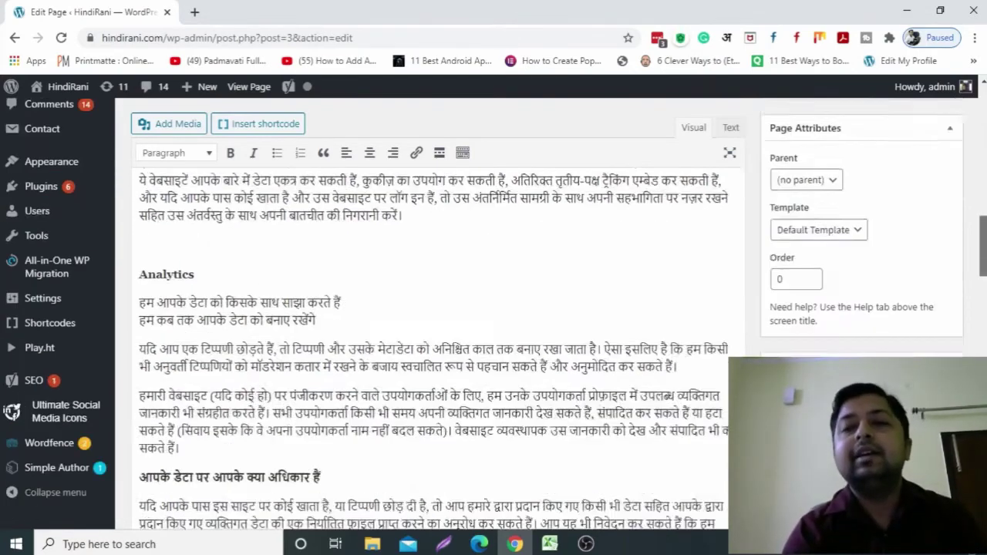
{"action": "scroll", "coordinate": [431, 347], "scroll_direction": "up", "scroll_amount": 6}
{"action": "left_click_drag", "start_coordinate": [984, 243], "coordinate": [985, 269]}
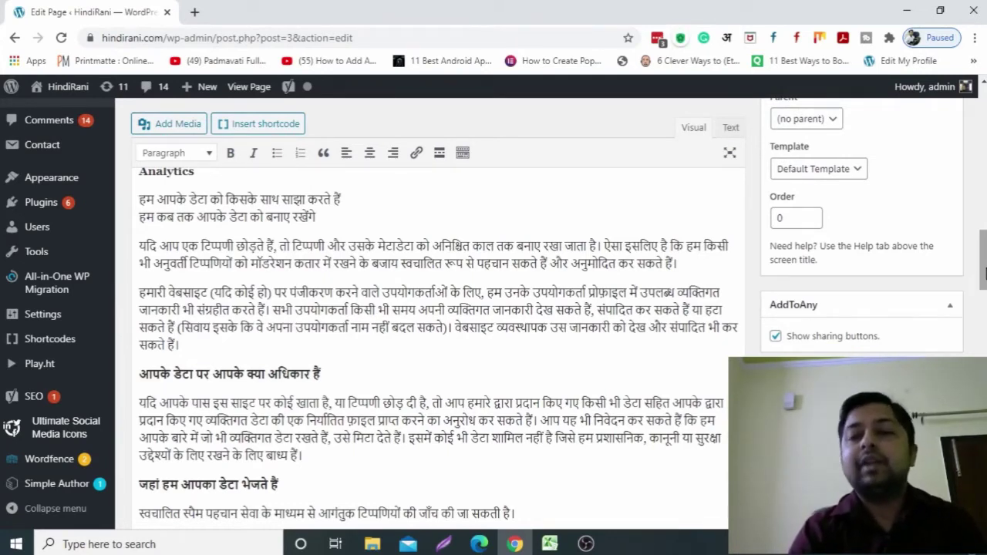
{"action": "mouse_move", "coordinate": [985, 274]}
{"action": "left_mouse_down"}
{"action": "mouse_move", "coordinate": [985, 293]}
{"action": "mouse_move", "coordinate": [985, 281]}
{"action": "left_mouse_up"}
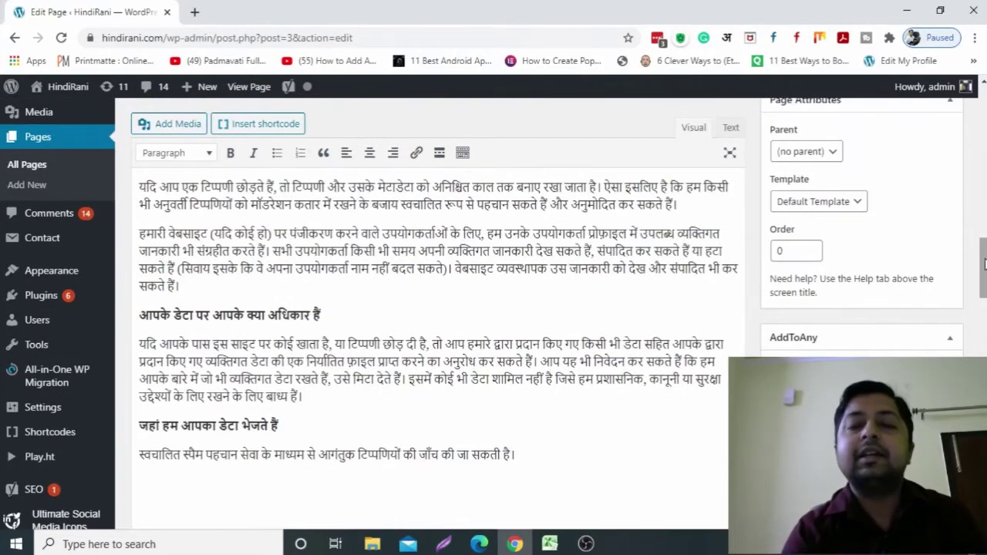
{"action": "left_click_drag", "start_coordinate": [985, 246], "coordinate": [978, 316]}
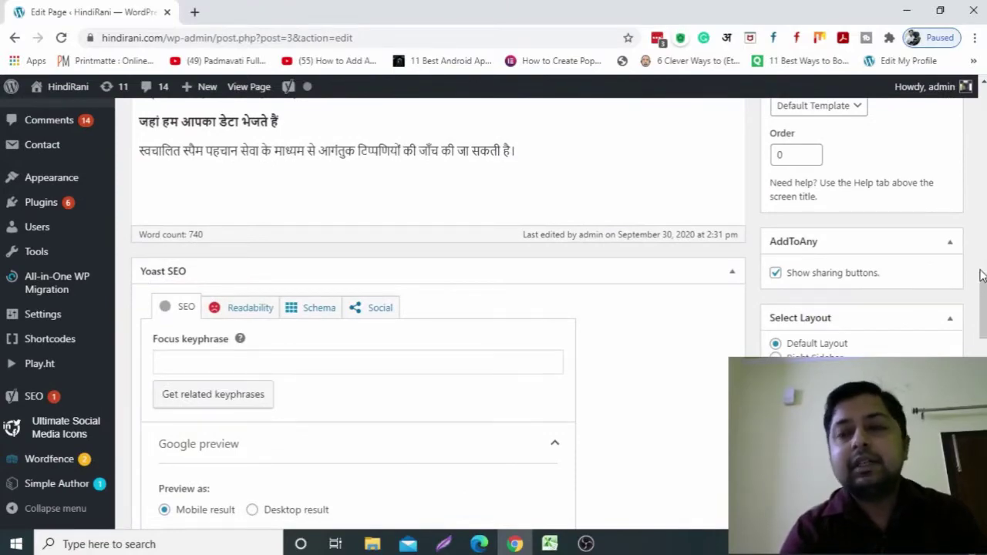
- Review HindiRani's Privacy Policy page again from its title through the comments, media and cookies sections
{"action": "left_click_drag", "start_coordinate": [980, 275], "coordinate": [984, 171]}
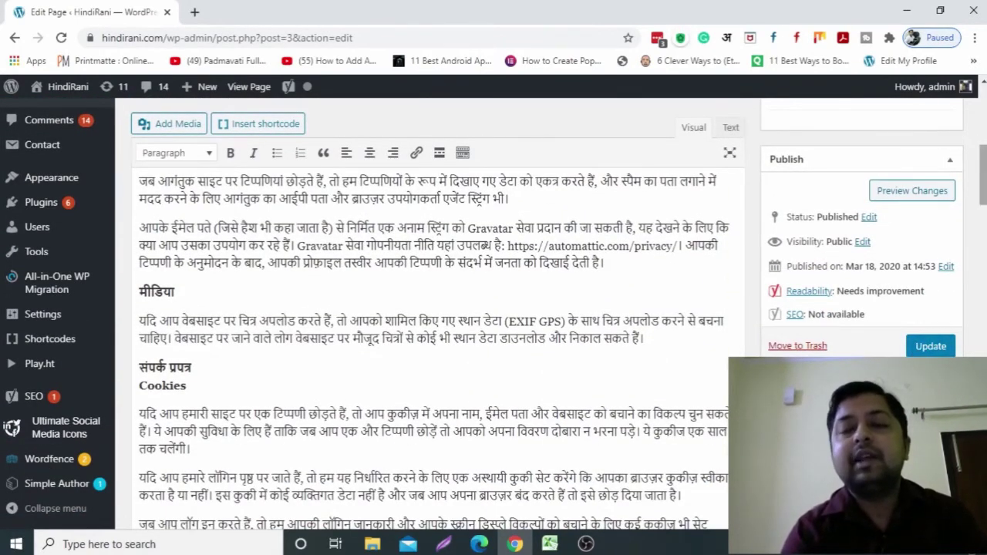
{"action": "scroll", "coordinate": [432, 347], "scroll_direction": "up", "scroll_amount": 3}
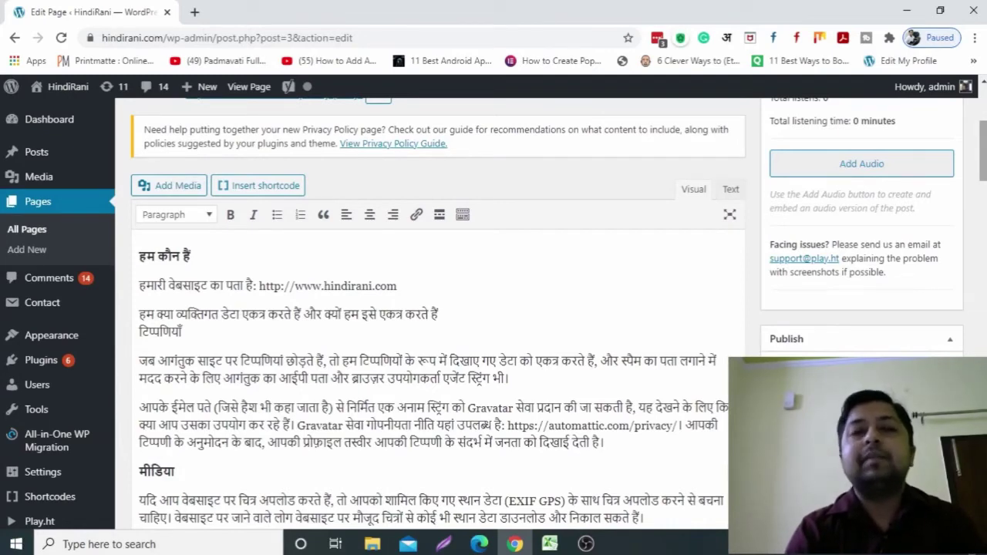
{"action": "scroll", "coordinate": [432, 309], "scroll_direction": "up", "scroll_amount": 3}
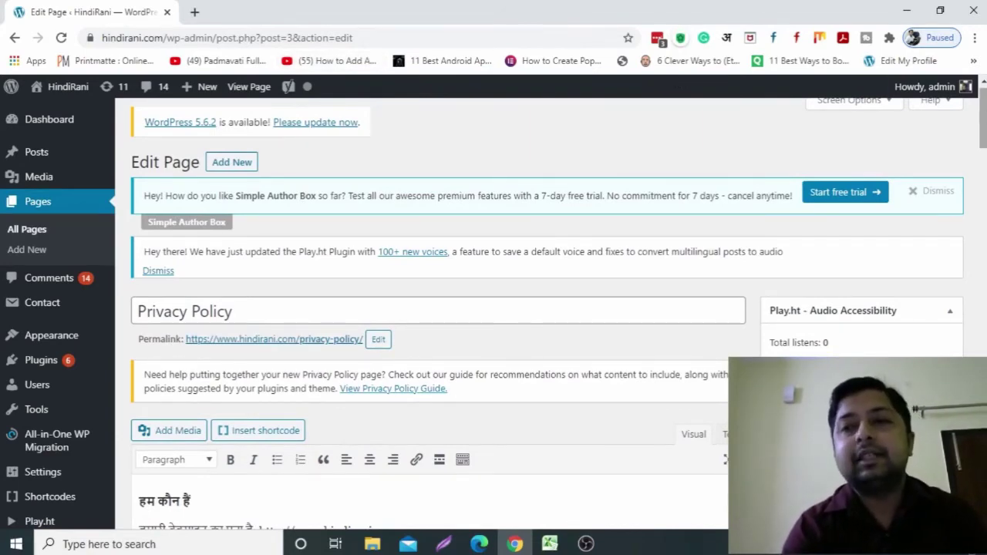
{"action": "scroll", "coordinate": [432, 308], "scroll_direction": "down", "scroll_amount": 3}
{"action": "scroll", "coordinate": [432, 308], "scroll_direction": "up", "scroll_amount": 2}
{"action": "scroll", "coordinate": [432, 308], "scroll_direction": "down", "scroll_amount": 2}
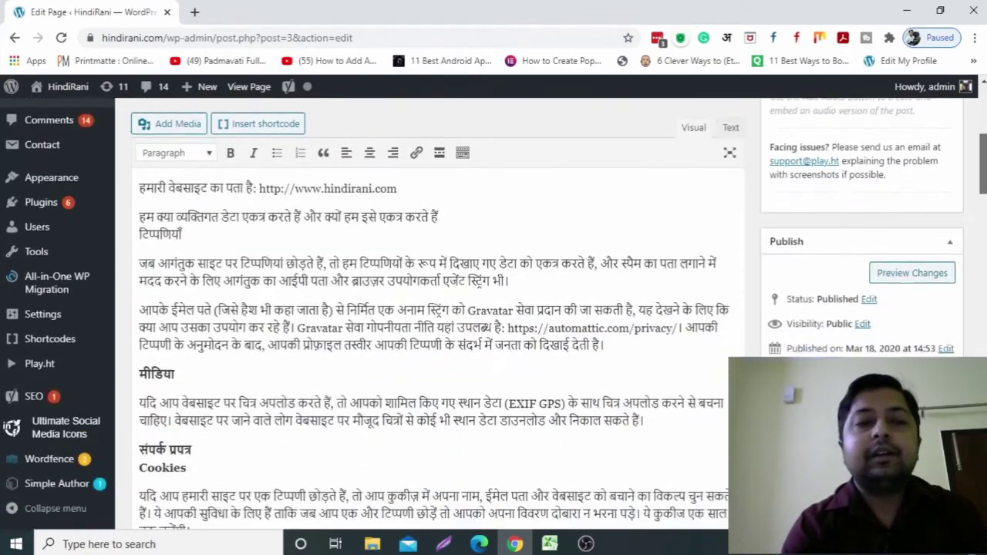
- Skim the rest of the policy text in the editor down to Analytics, and open hindirani.com in a new browser tab
{"action": "scroll", "coordinate": [937, 214], "scroll_direction": "down", "scroll_amount": 3}
{"action": "scroll", "coordinate": [937, 214], "scroll_direction": "down", "scroll_amount": 5}
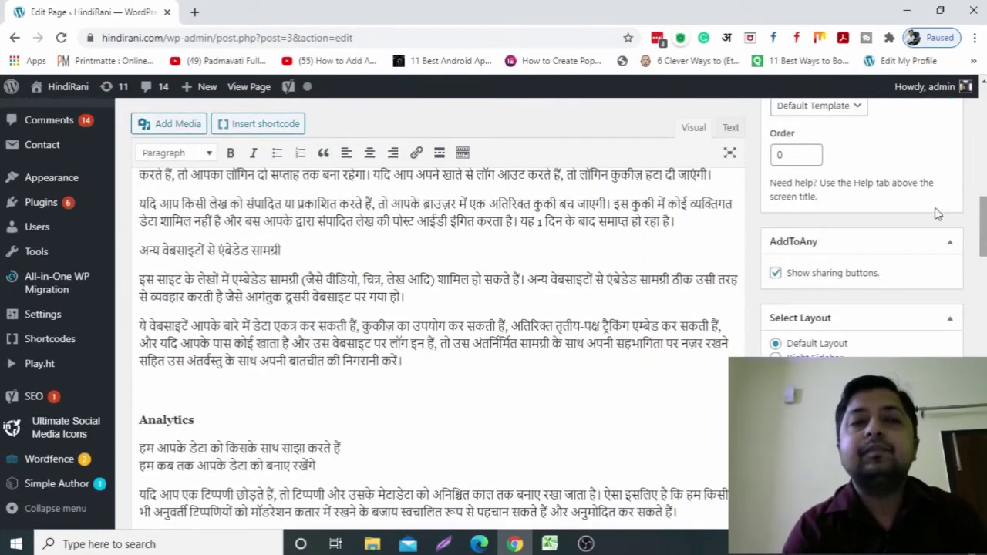
{"action": "left_click", "coordinate": [194, 12]}
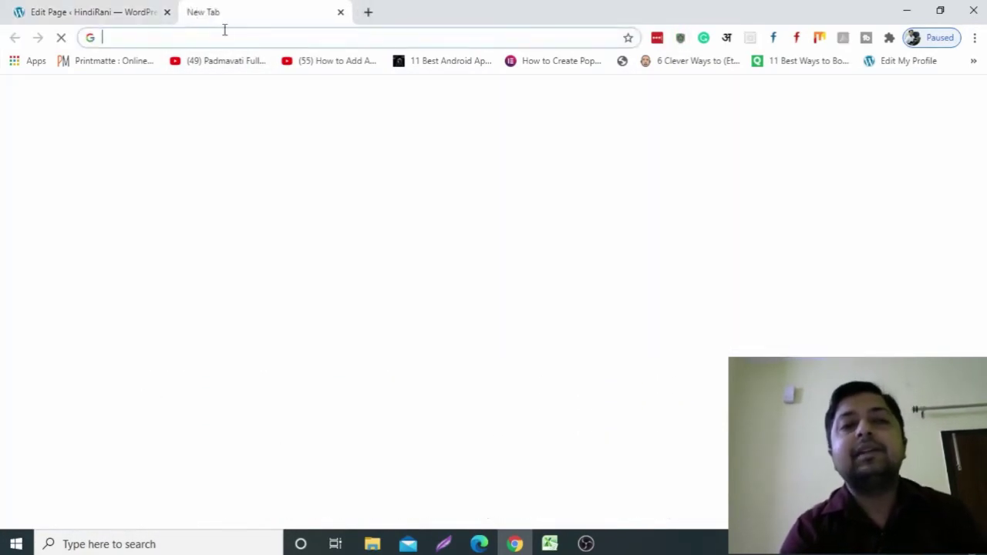
{"action": "type", "text": "hinid"}
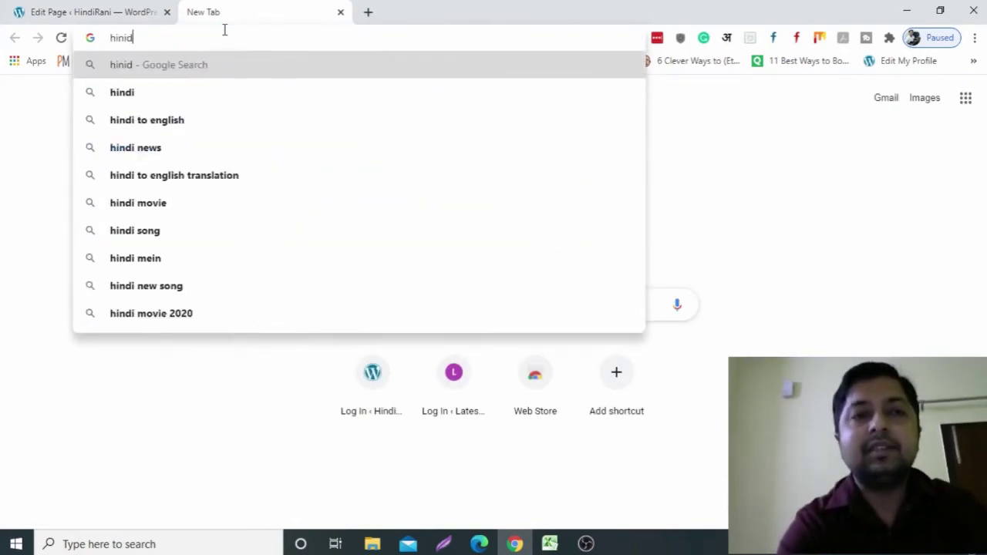
{"action": "key", "text": "BackSpace"}
{"action": "key", "text": "BackSpace"}
{"action": "type", "text": "d"}
{"action": "key", "text": "BackSpace"}
{"action": "key", "text": "BackSpace"}
{"action": "key", "text": "BackSpace"}
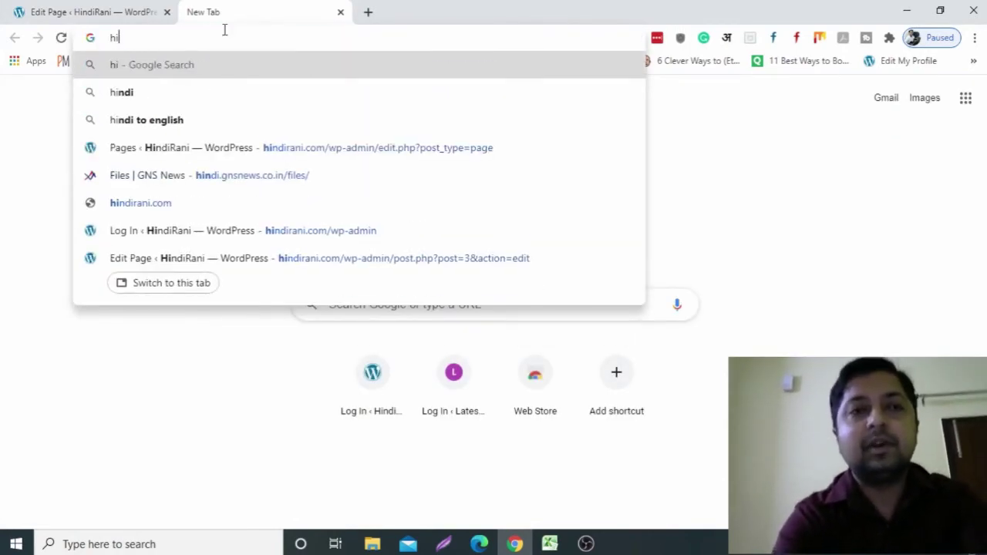
{"action": "type", "text": "ndi"}
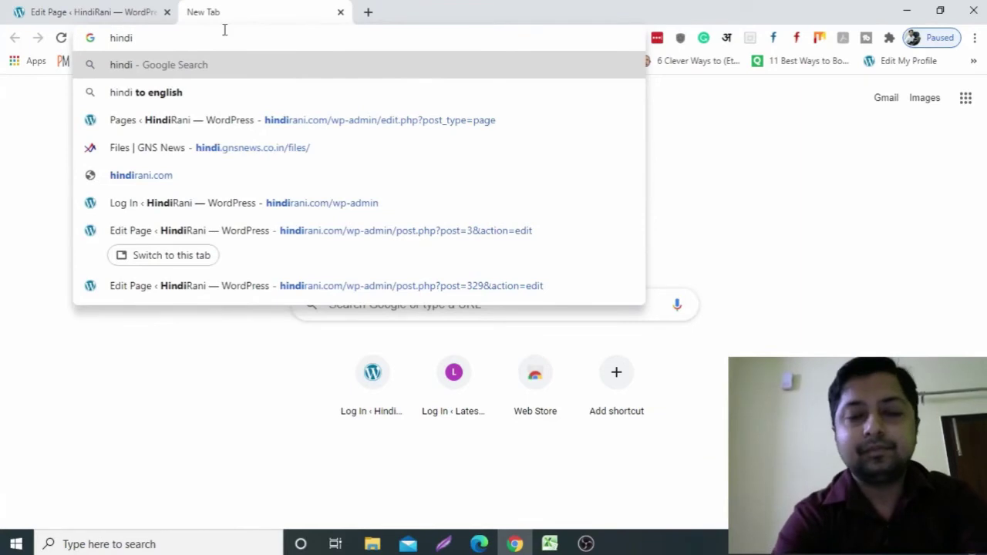
{"action": "type", "text": "rani.com"}
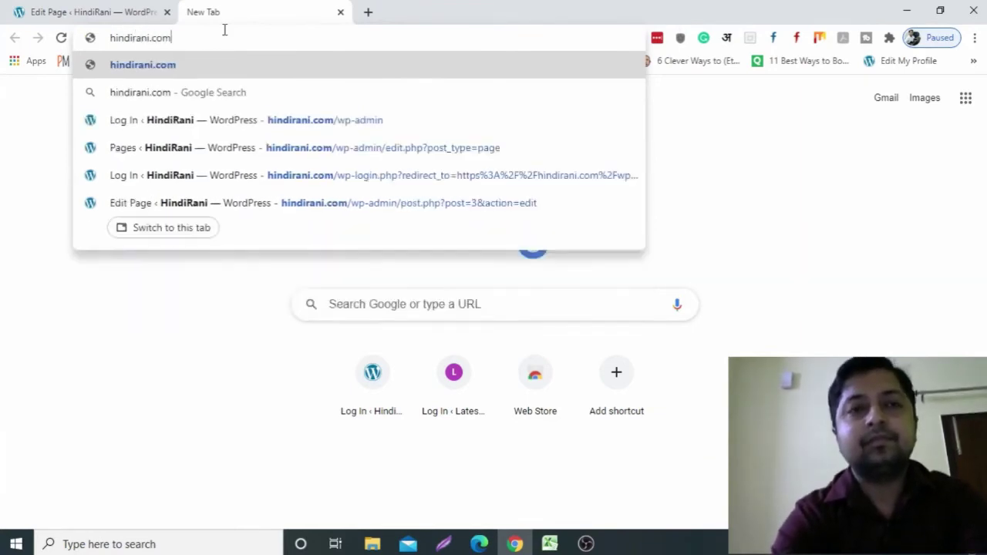
{"action": "key", "text": "Return"}
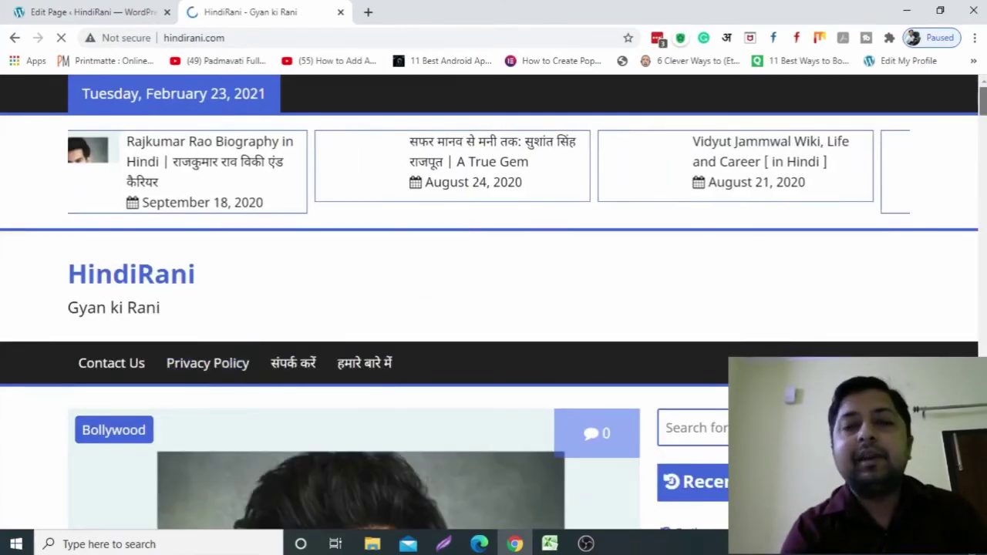
- Open the published Privacy Policy page on the HindiRani site and read it through to the section on where data is sent
{"action": "scroll", "coordinate": [476, 188], "scroll_direction": "down", "scroll_amount": 2}
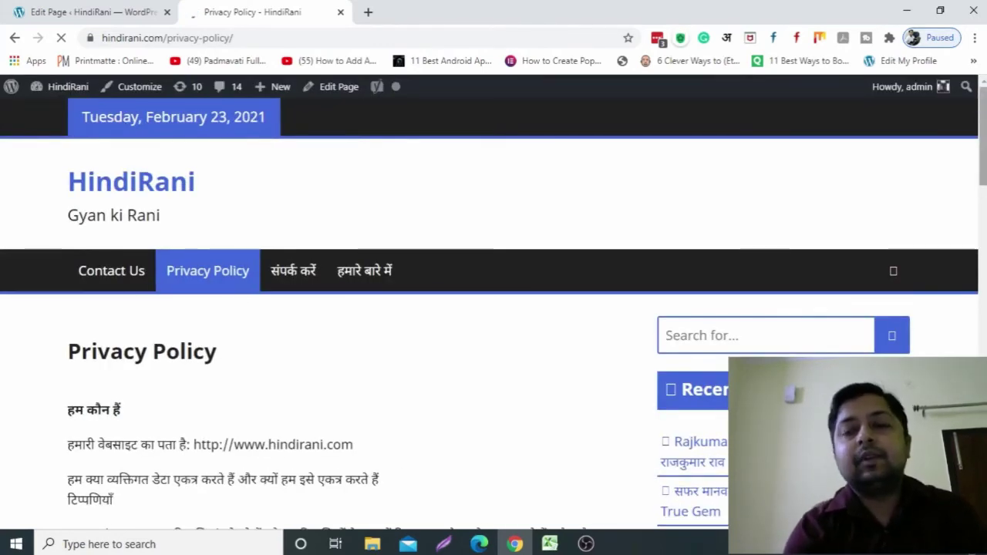
{"action": "scroll", "coordinate": [947, 176], "scroll_direction": "down", "scroll_amount": 1}
{"action": "scroll", "coordinate": [493, 309], "scroll_direction": "down", "scroll_amount": 3}
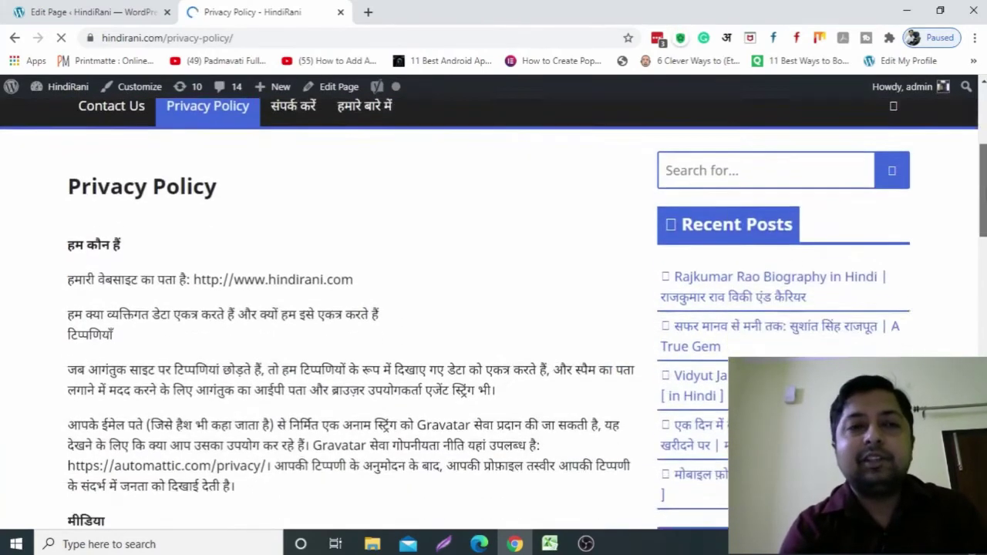
{"action": "scroll", "coordinate": [494, 308], "scroll_direction": "down", "scroll_amount": 1}
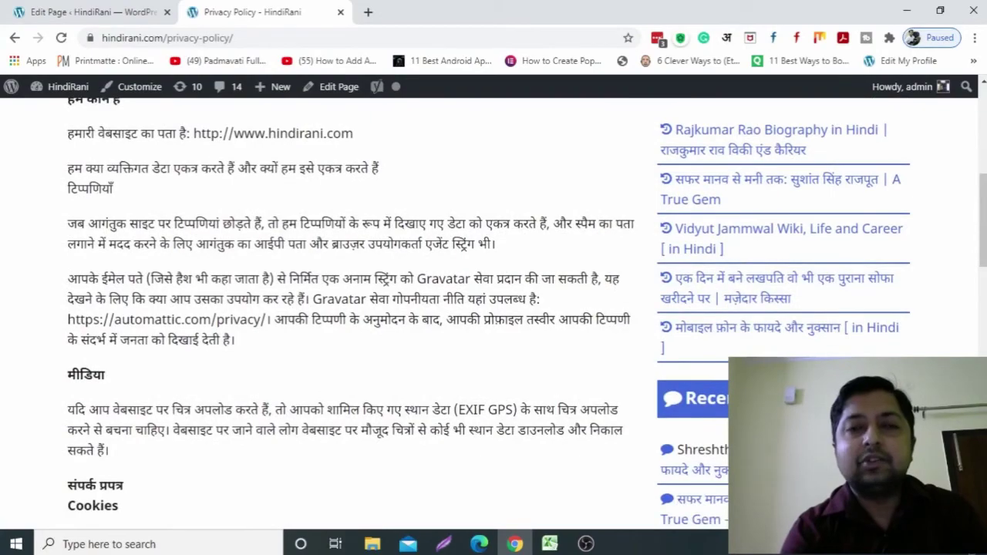
{"action": "scroll", "coordinate": [494, 308], "scroll_direction": "down", "scroll_amount": 9}
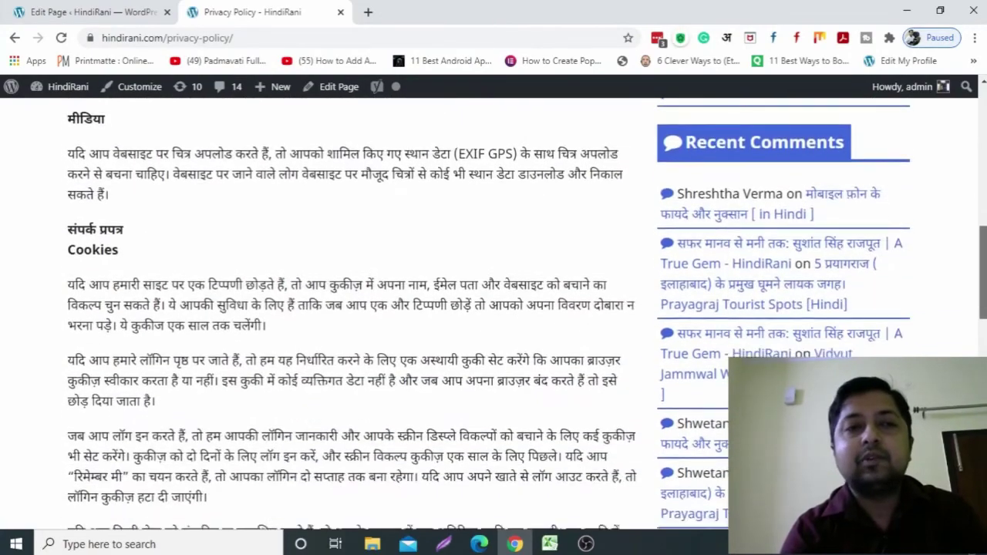
{"action": "scroll", "coordinate": [493, 309], "scroll_direction": "down", "scroll_amount": 2}
{"action": "scroll", "coordinate": [494, 309], "scroll_direction": "up", "scroll_amount": 10}
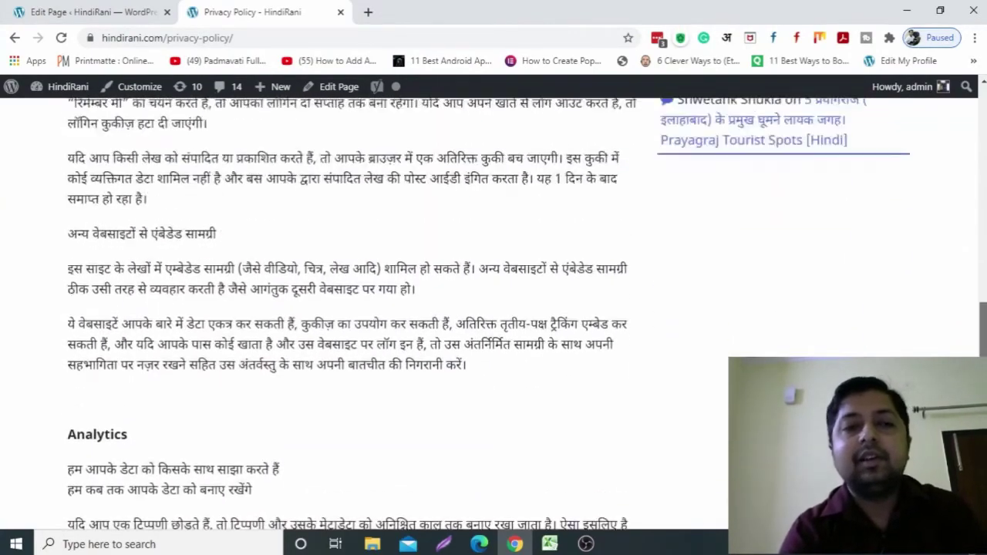
{"action": "scroll", "coordinate": [493, 308], "scroll_direction": "down", "scroll_amount": 10}
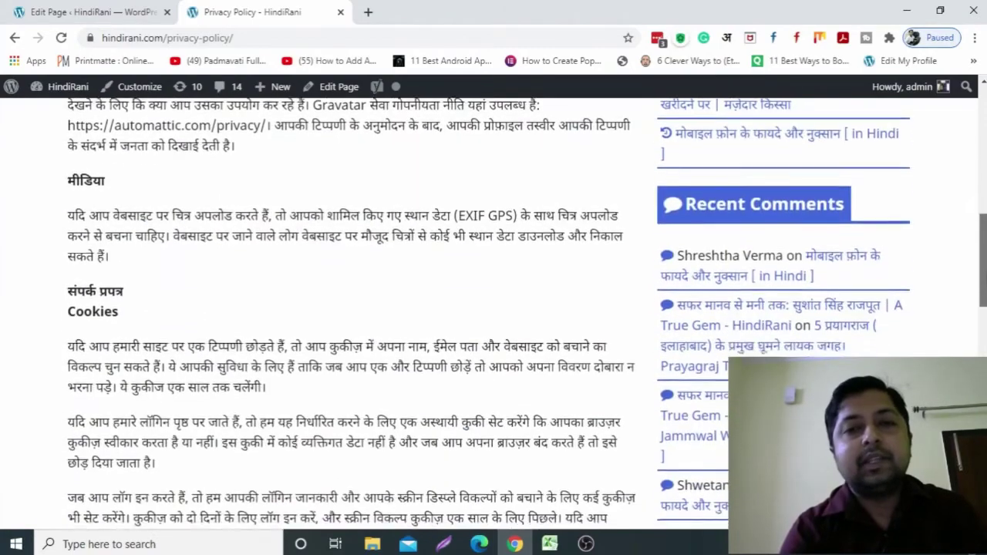
{"action": "scroll", "coordinate": [493, 308], "scroll_direction": "down", "scroll_amount": 7}
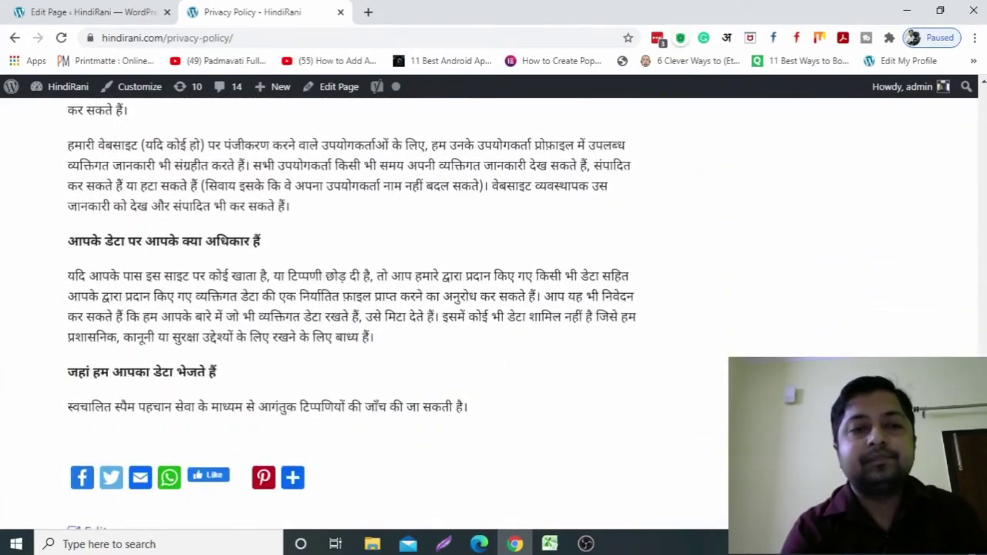
- Go over the published policy again, covering its title, comments, media, cookies, embedded content, Analytics and data rights sections
{"action": "scroll", "coordinate": [494, 308], "scroll_direction": "up", "scroll_amount": 9}
{"action": "scroll", "coordinate": [493, 308], "scroll_direction": "up", "scroll_amount": 5}
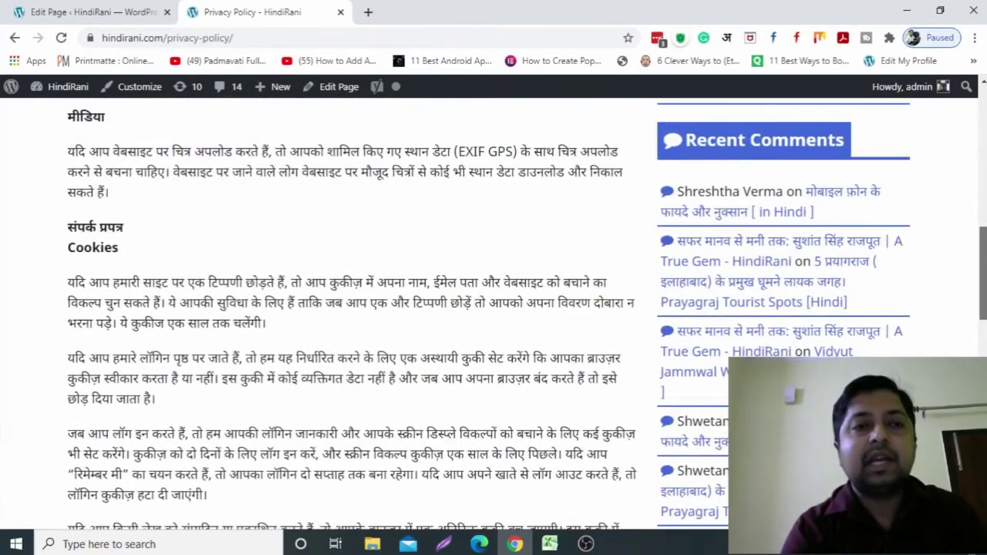
{"action": "scroll", "coordinate": [494, 308], "scroll_direction": "down", "scroll_amount": 8}
{"action": "scroll", "coordinate": [493, 309], "scroll_direction": "down", "scroll_amount": 3}
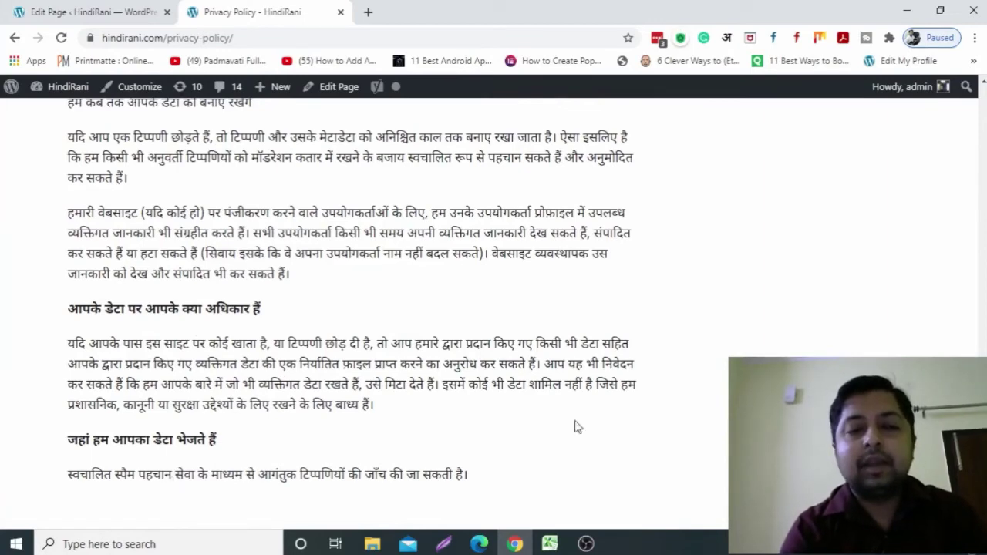
{"action": "scroll", "coordinate": [494, 308], "scroll_direction": "up", "scroll_amount": 15}
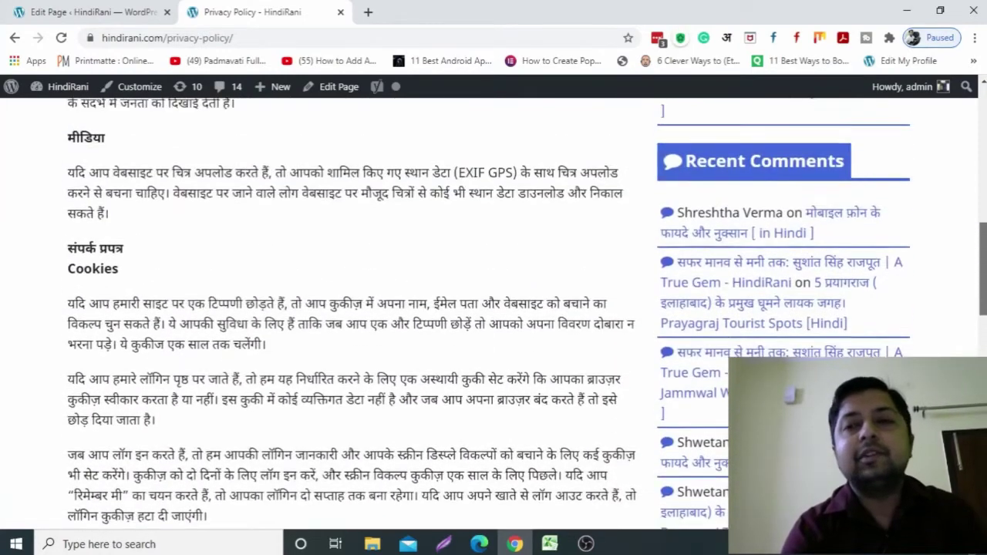
{"action": "scroll", "coordinate": [493, 309], "scroll_direction": "up", "scroll_amount": 5}
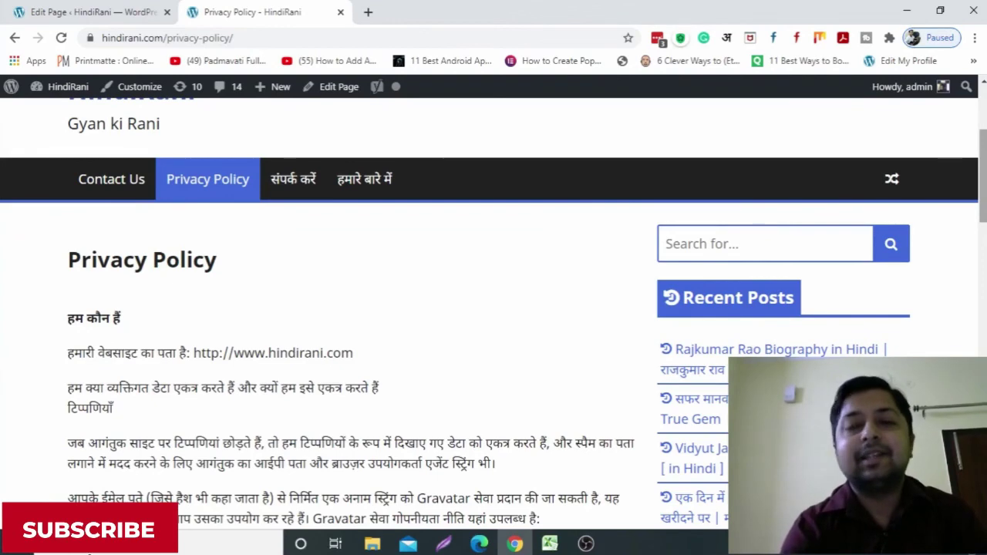
{"action": "scroll", "coordinate": [80, 524], "scroll_direction": "down", "scroll_amount": 10}
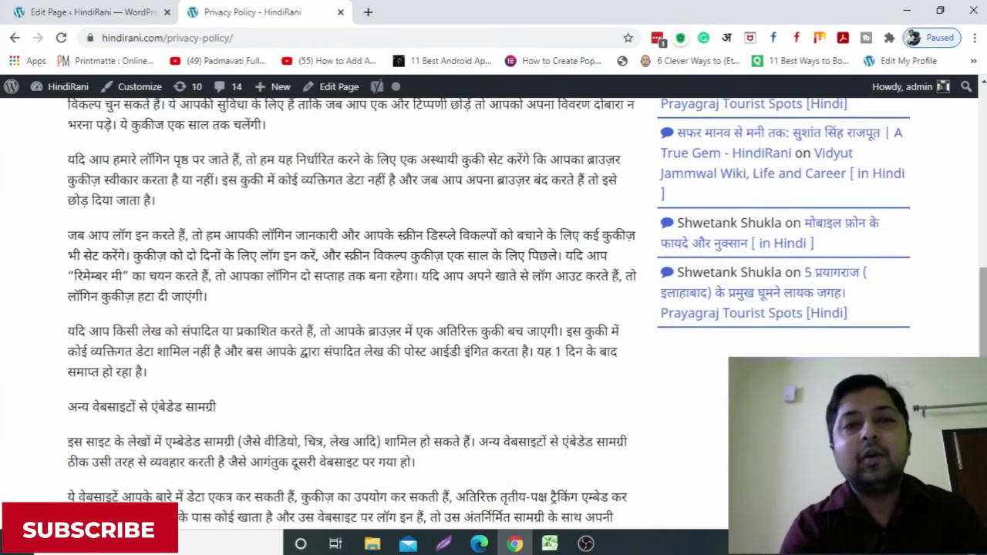
{"action": "scroll", "coordinate": [347, 308], "scroll_direction": "down", "scroll_amount": 4}
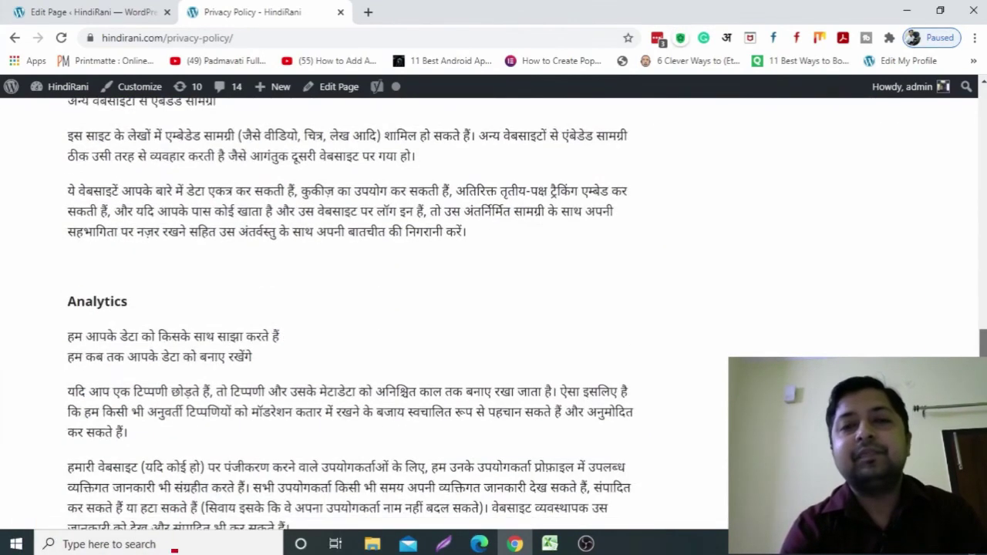